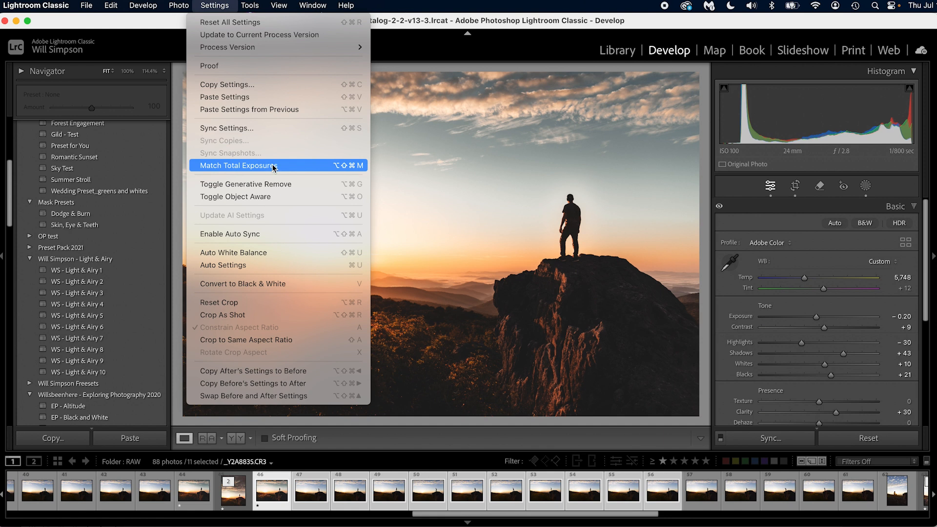
Match the total exposures of the 11 selected sunset photos to _Y2A8835.CR3 and check the photos that follow it
click(232, 5)
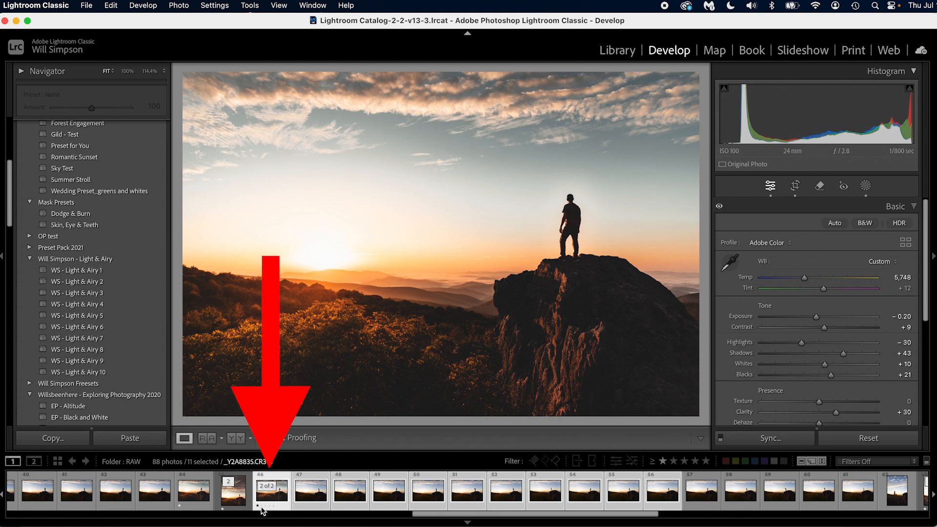
click(473, 487)
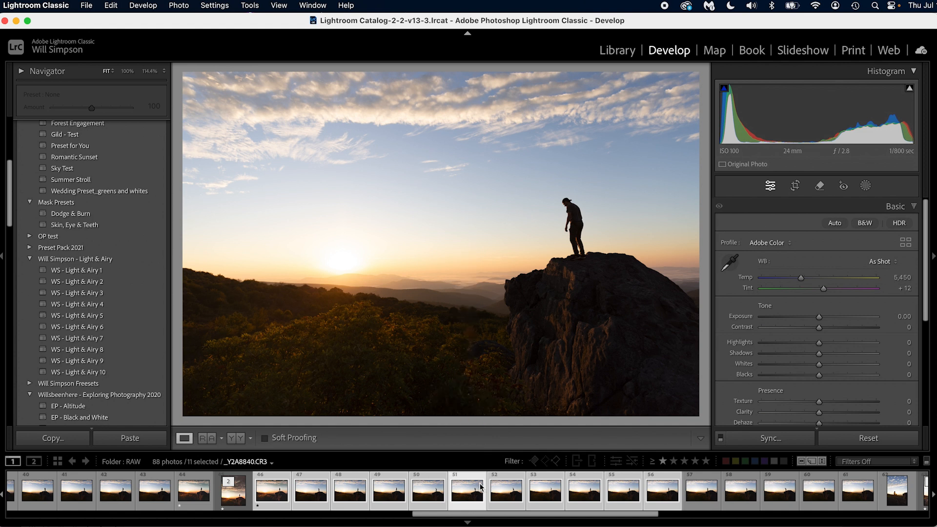
click(275, 503)
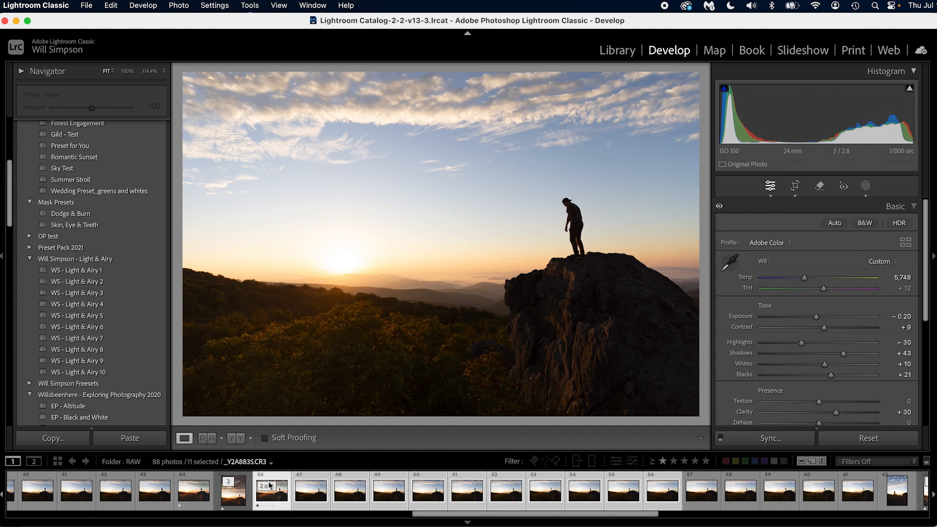
click(215, 6)
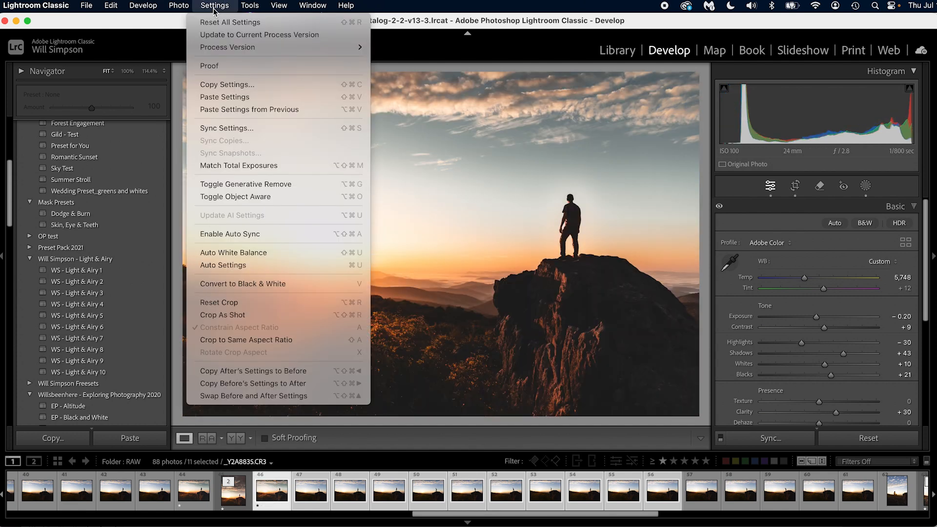
click(254, 165)
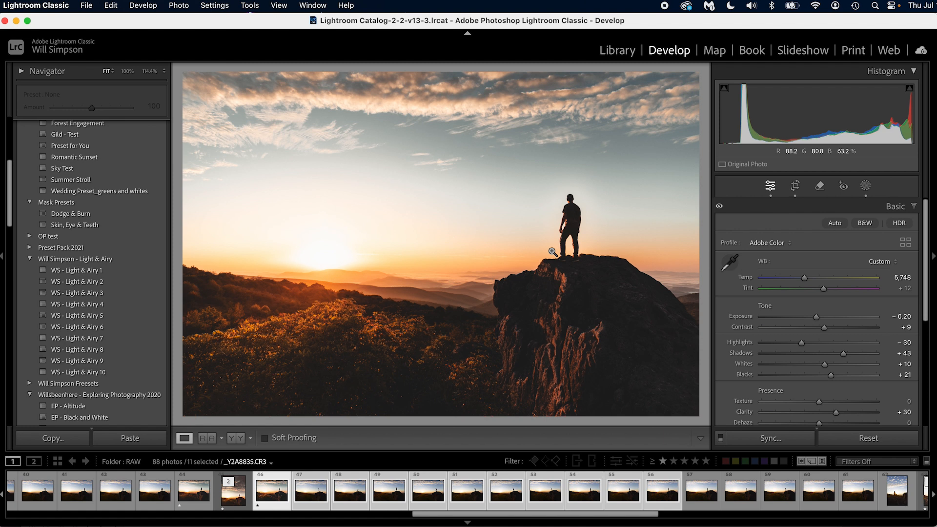
key(Right)
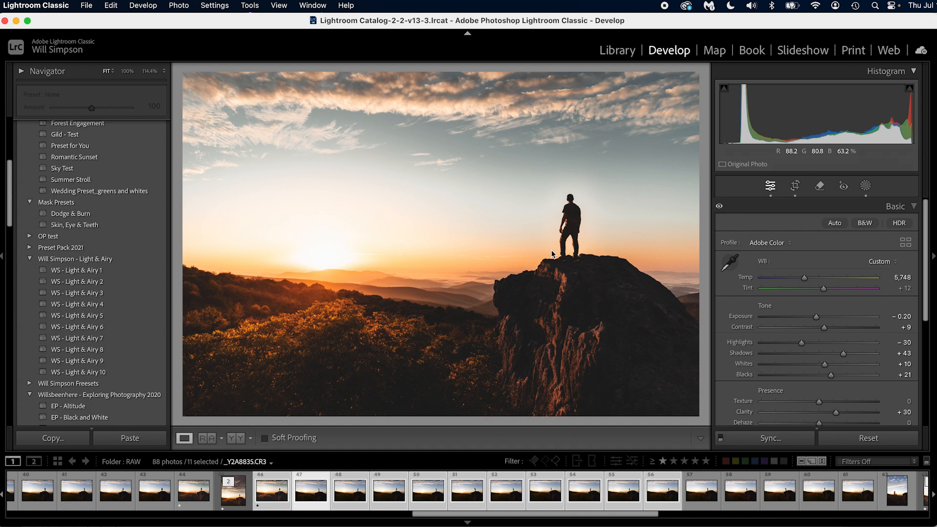
key(Right)
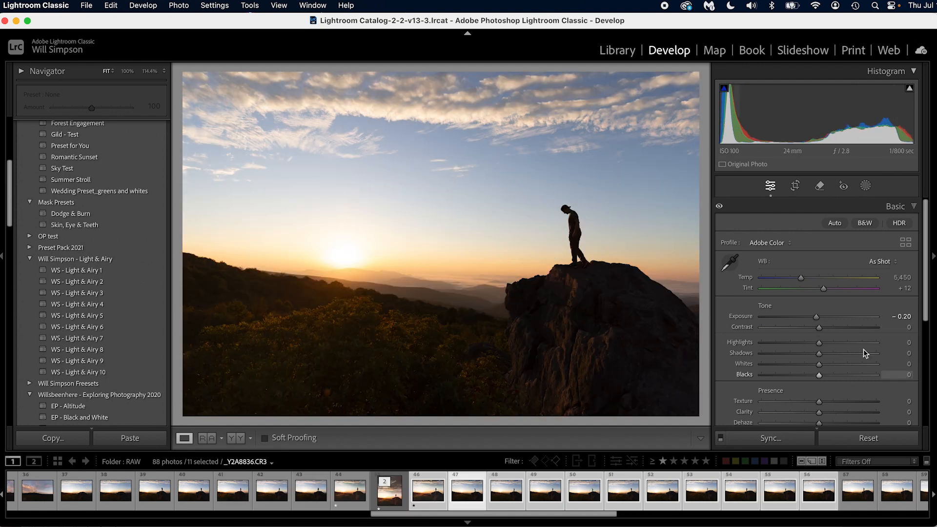
key(Right)
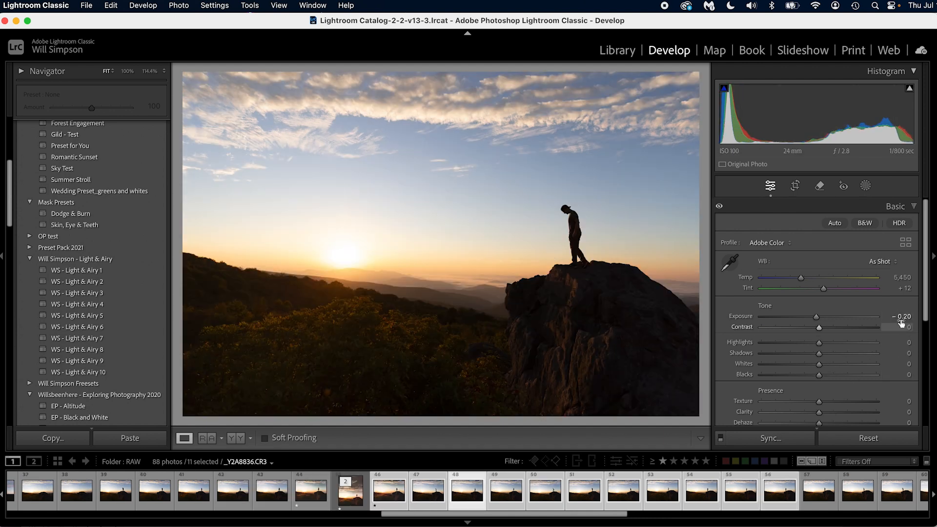
key(Right)
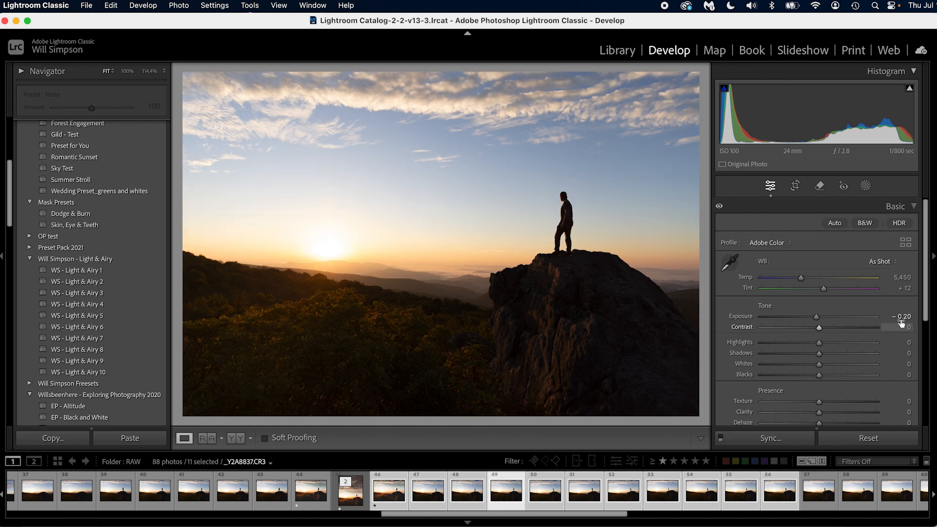
key(Right)
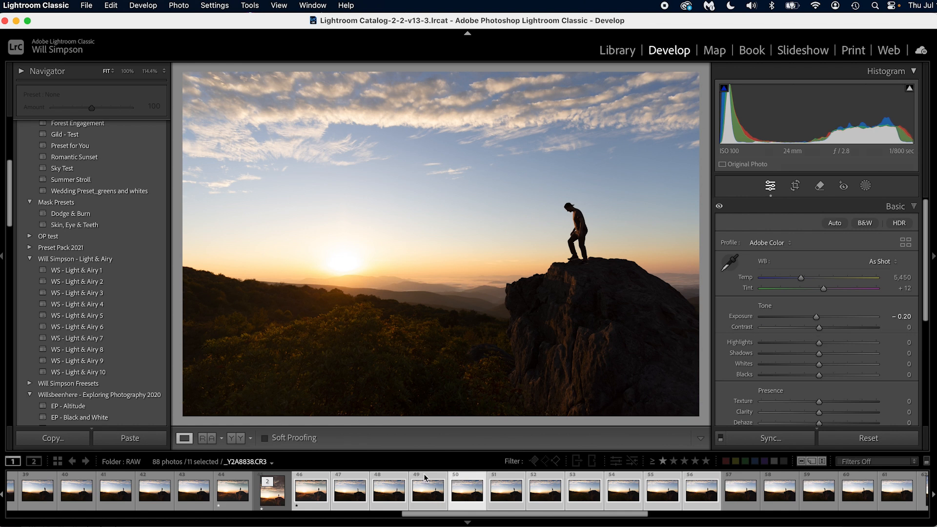
Raise the exposure of _Y2A8835.CR3 to +1.25 and match the total exposures of photos 46 through 55 to it
click(307, 489)
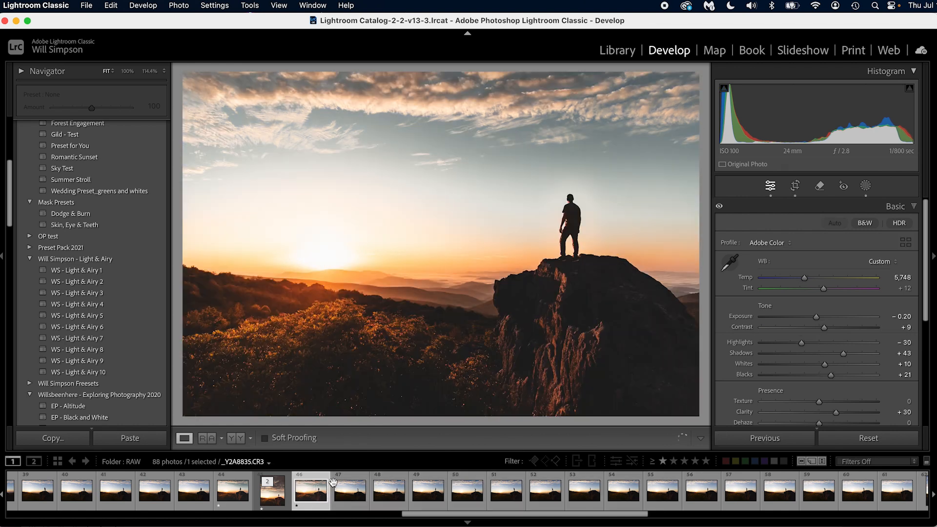
drag(817, 318, 833, 319)
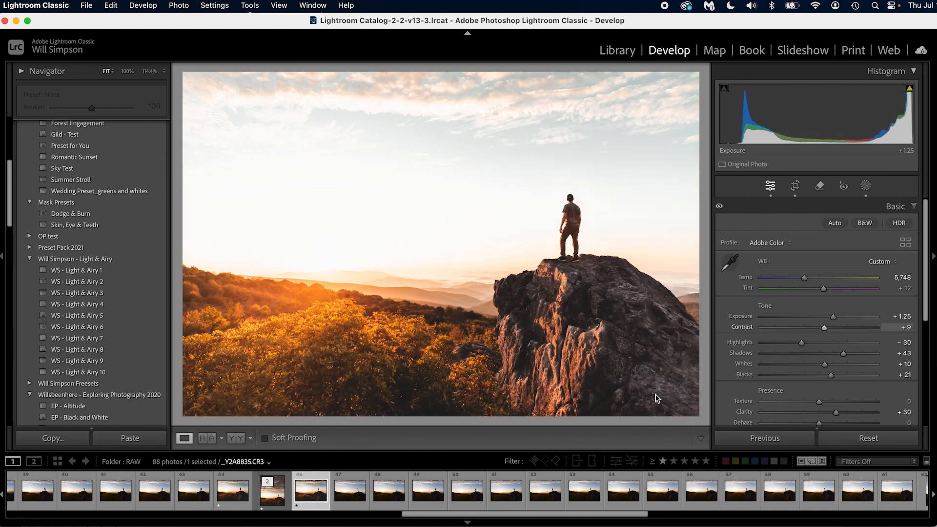
shift+click(670, 493)
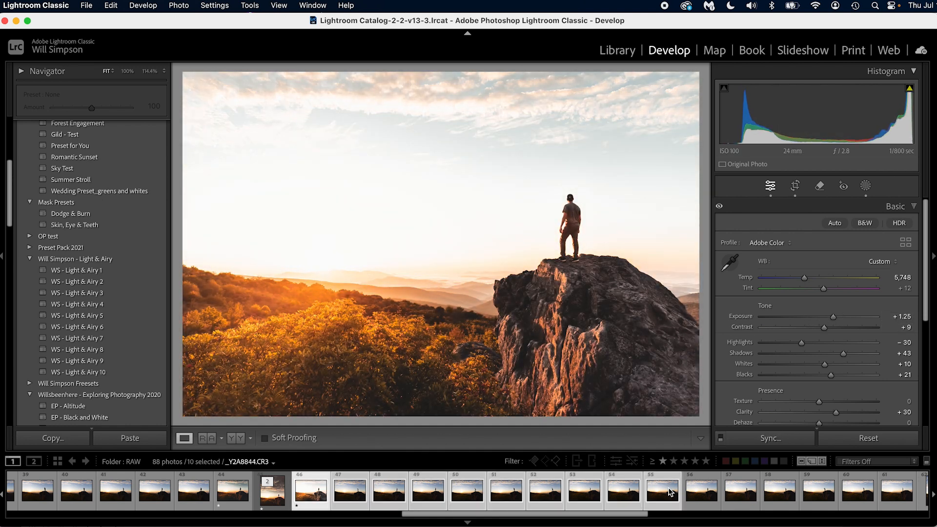
click(212, 5)
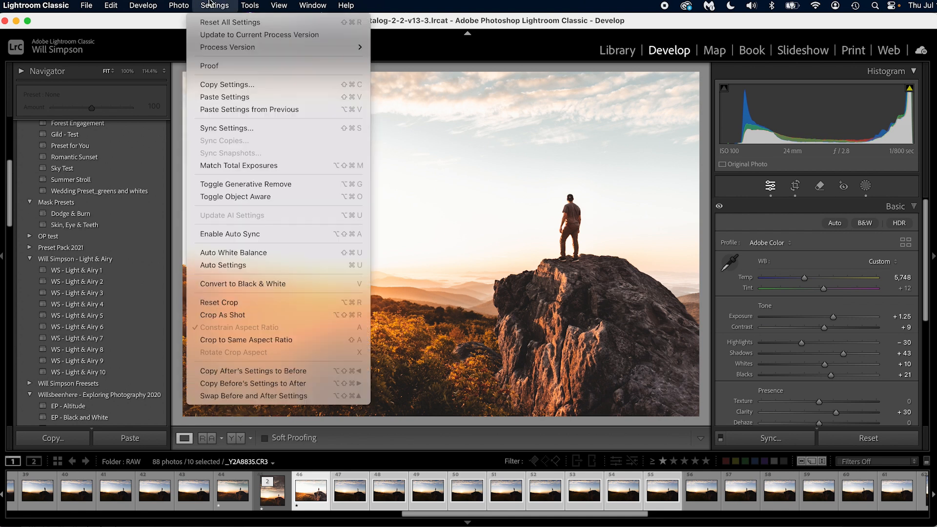
click(243, 165)
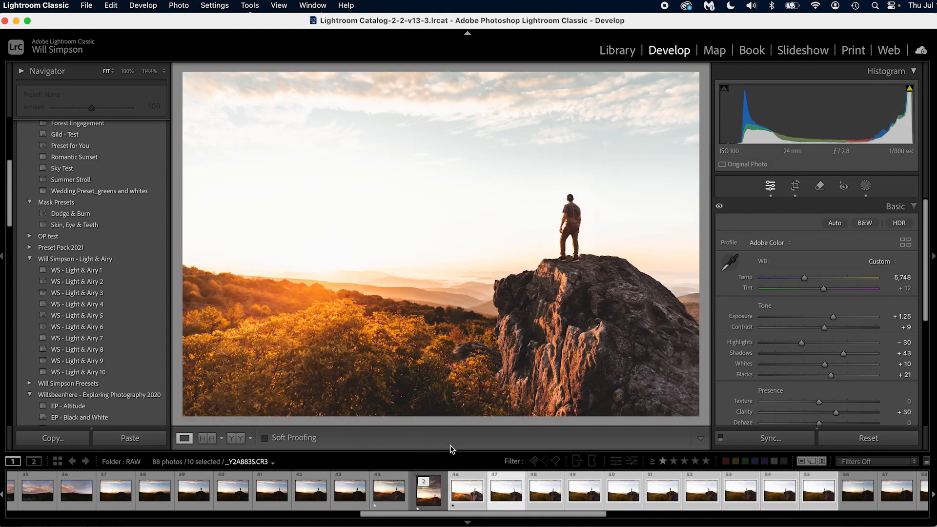
key(Right)
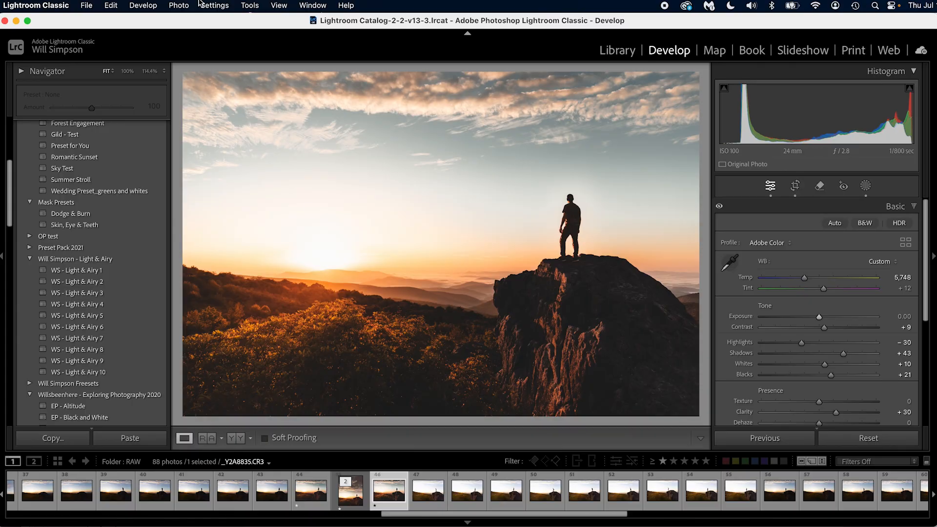
Open the Enhance preview for _Y2A8835.CR3 and examine Denoise on the foliage, the hills and the man
click(186, 5)
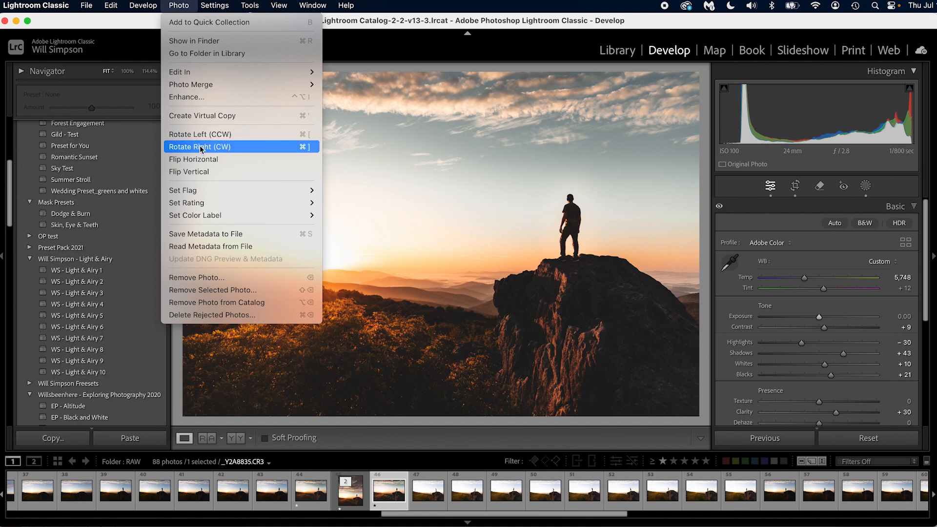
click(195, 101)
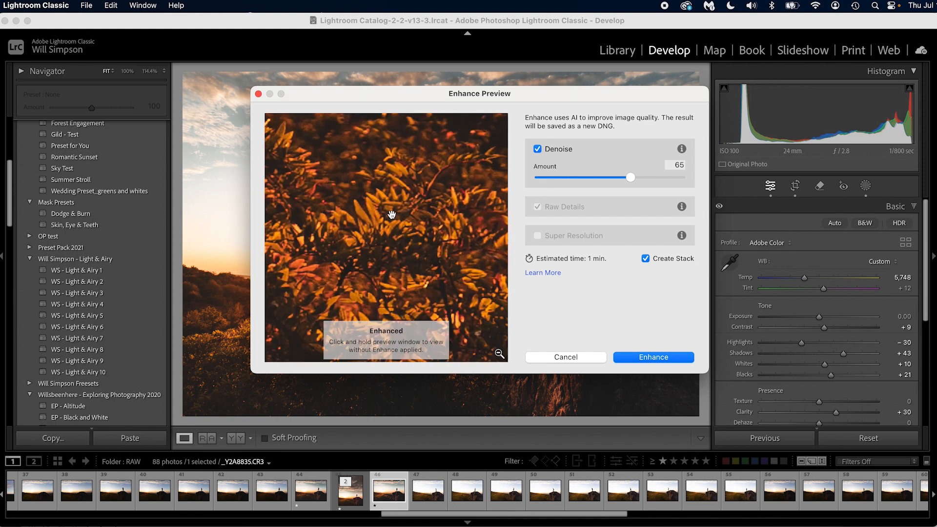
drag(378, 209, 383, 369)
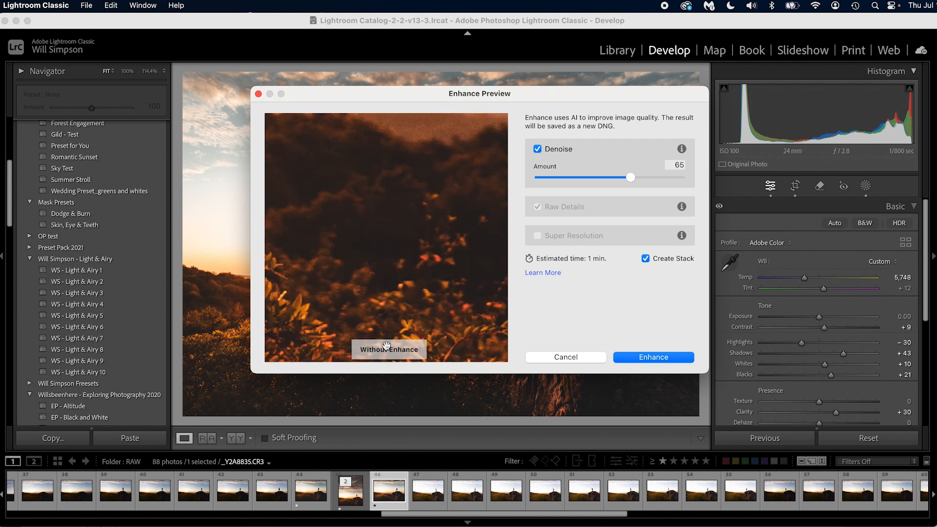
drag(413, 176, 383, 295)
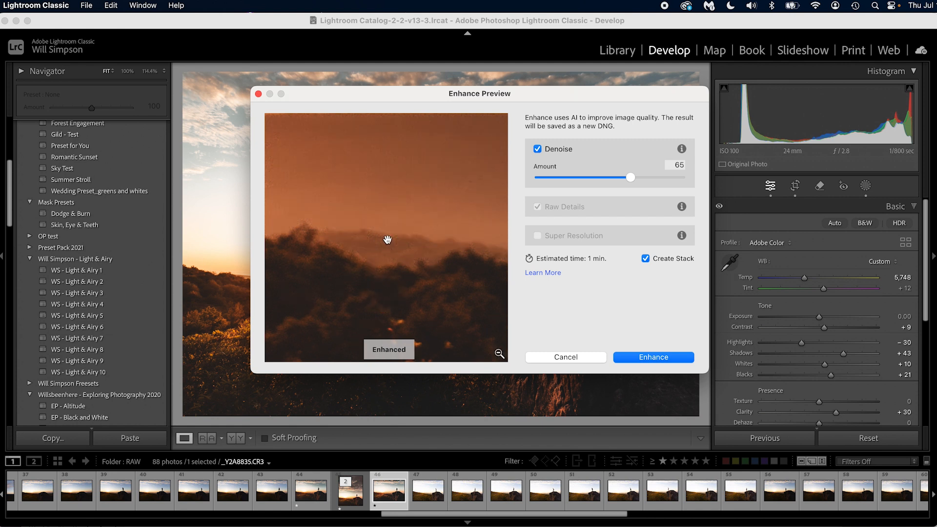
drag(389, 266, 327, 324)
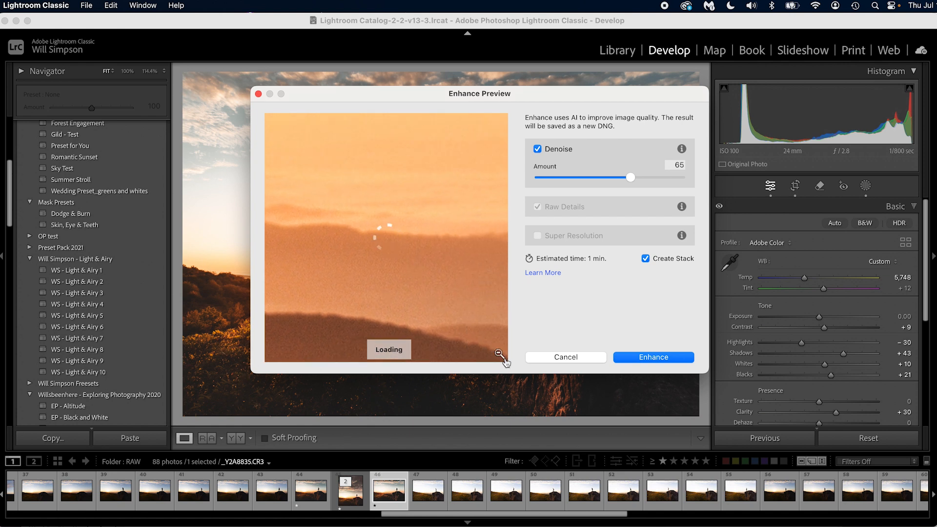
click(500, 357)
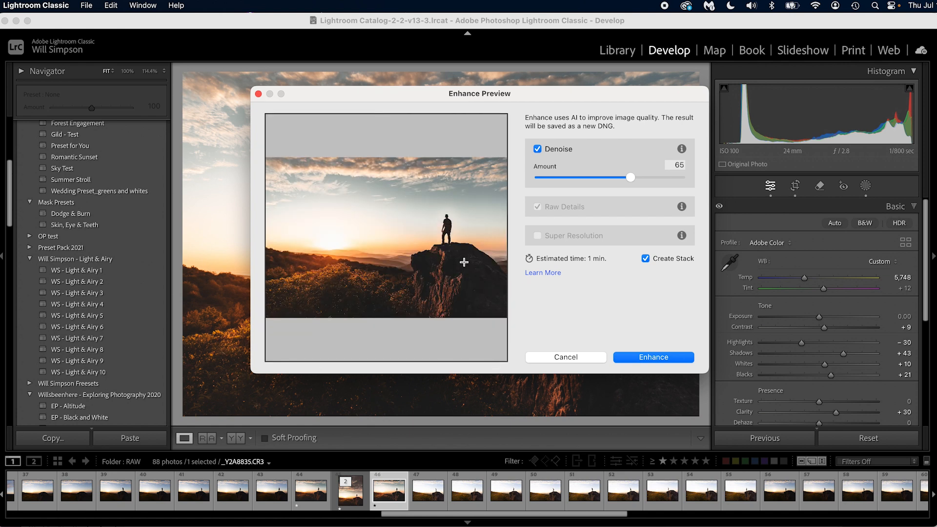
click(448, 226)
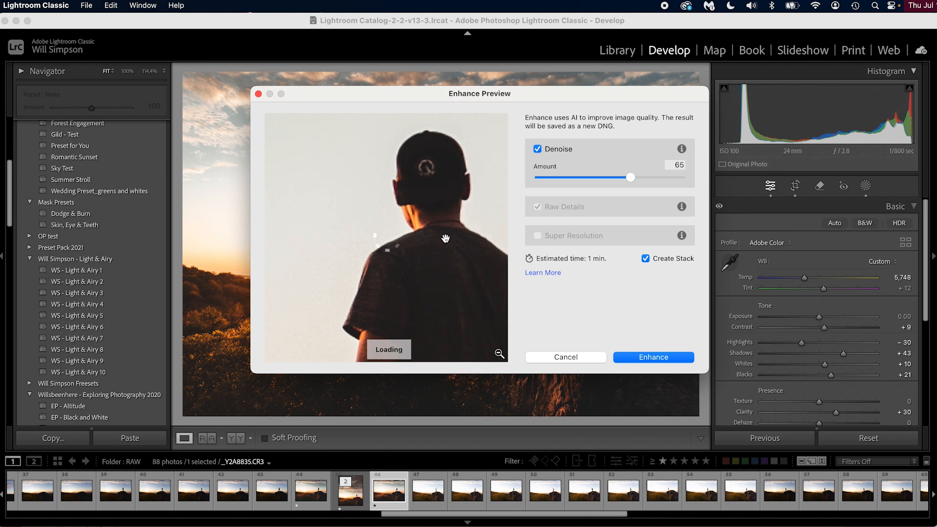
click(454, 278)
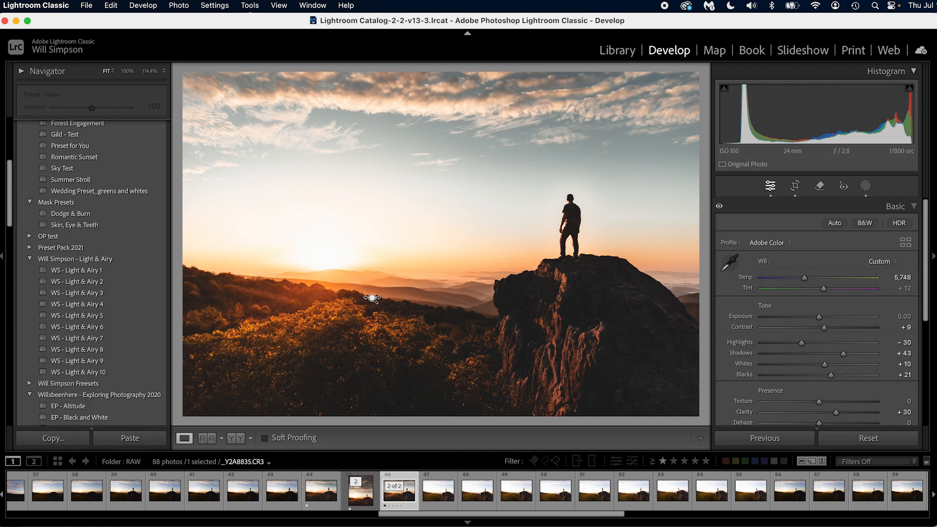
Set the edited sunset photo as the reference photo in Reference view and make _Y2A8803.CR3 the active photo
key(shift+r)
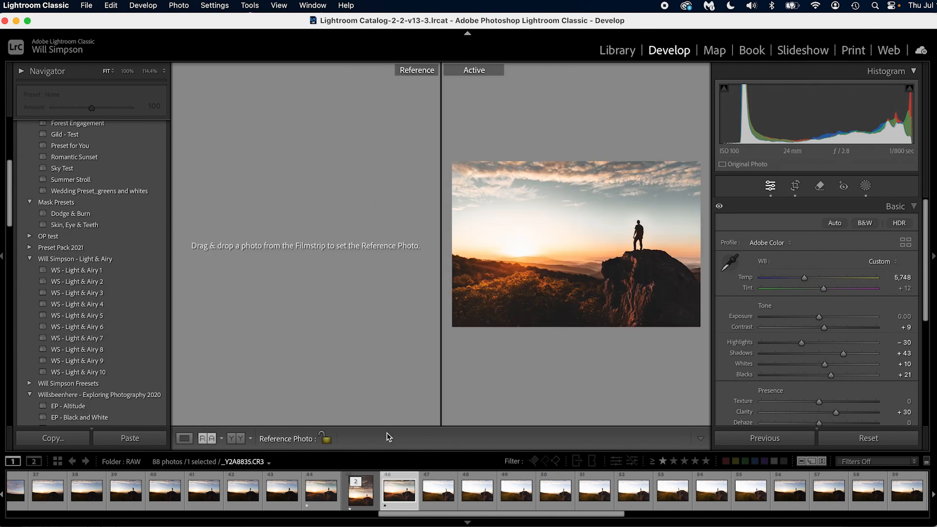
drag(403, 501, 309, 256)
scroll(425, 488, left, 5)
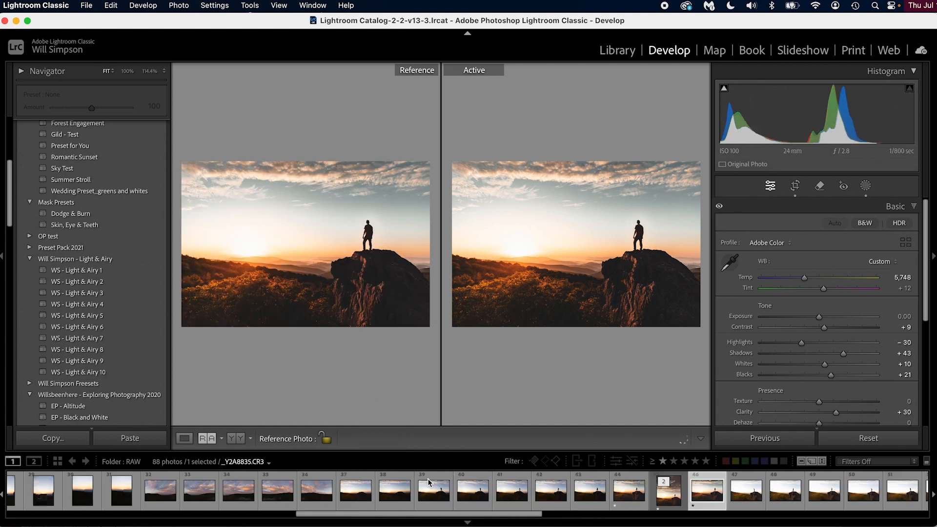
click(428, 483)
click(311, 492)
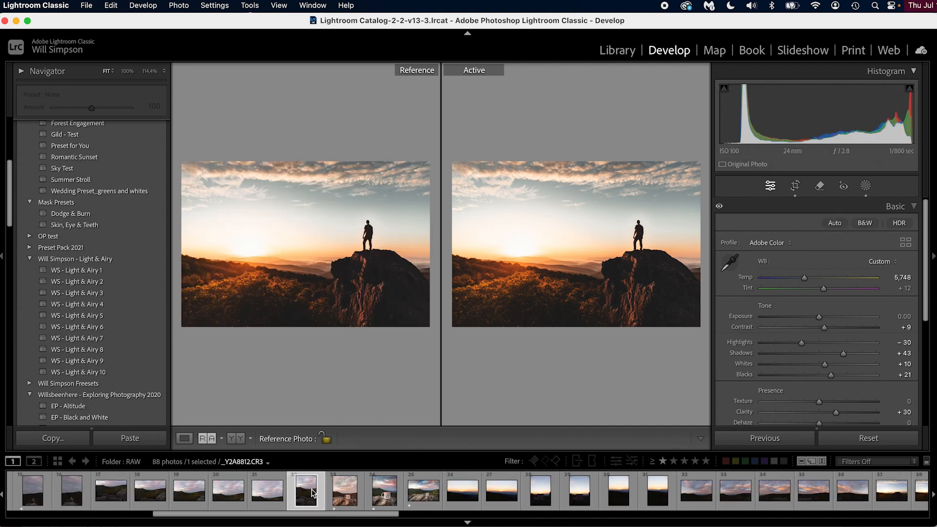
scroll(312, 492, left, 5)
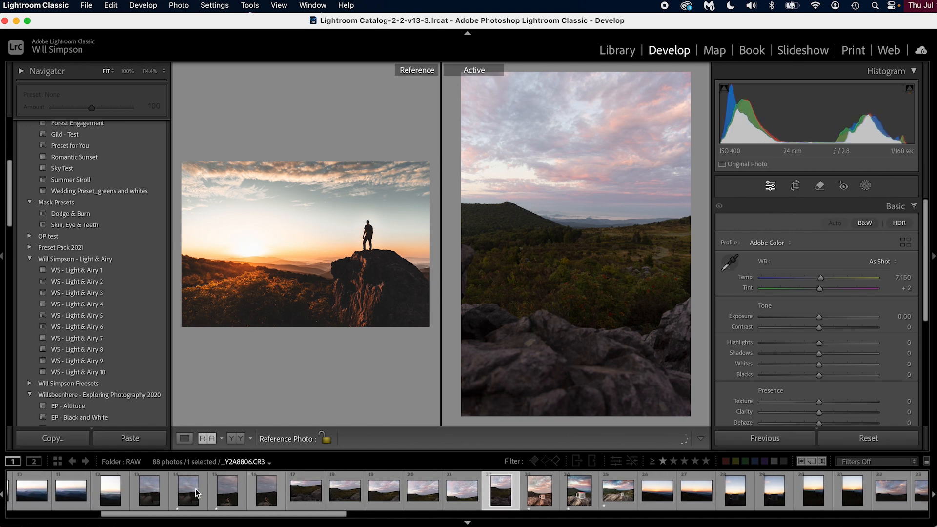
click(164, 491)
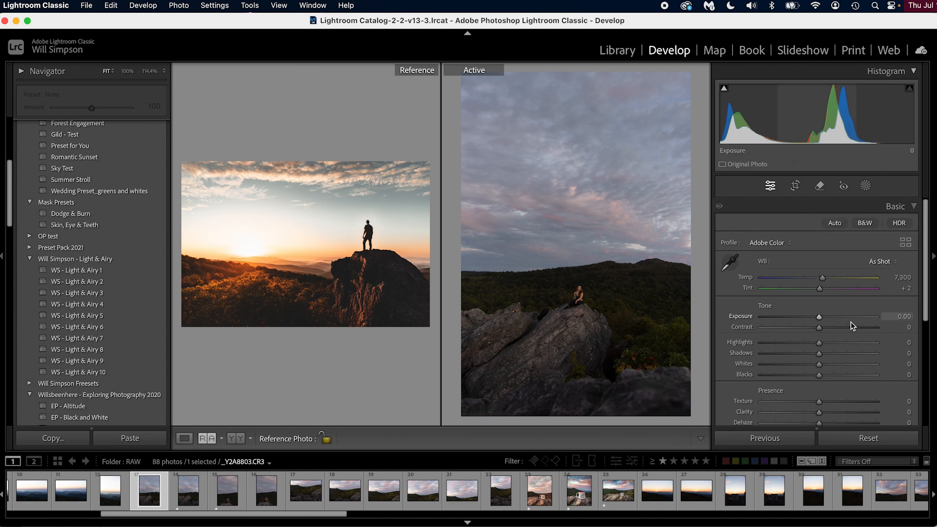
Set the active photo's exposure to +0.55 and its temperature to 9,073 after sampling the white balance from the rock
drag(819, 317, 825, 320)
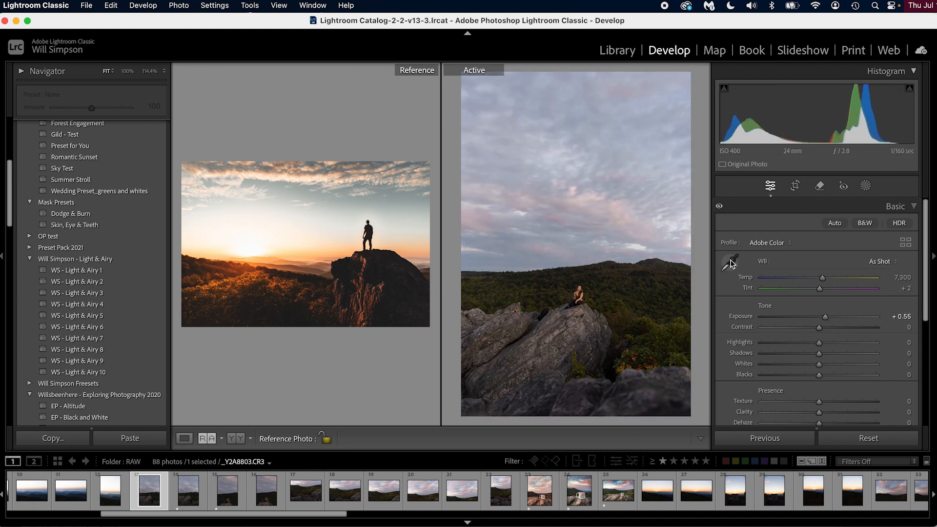
click(730, 262)
click(571, 323)
drag(806, 277, 836, 277)
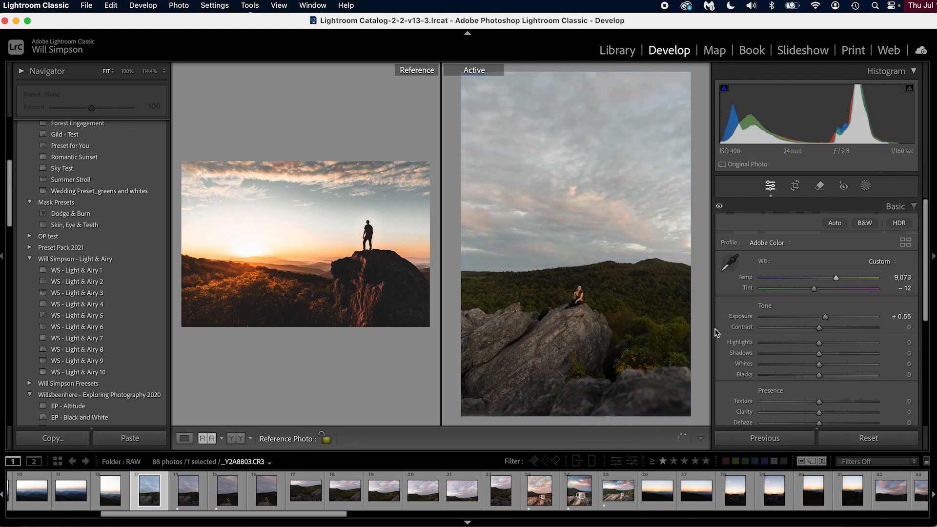
Set the active photo's highlights to −20, contrast to +22 and tint to +25, and leave Reference view
drag(819, 342, 832, 327)
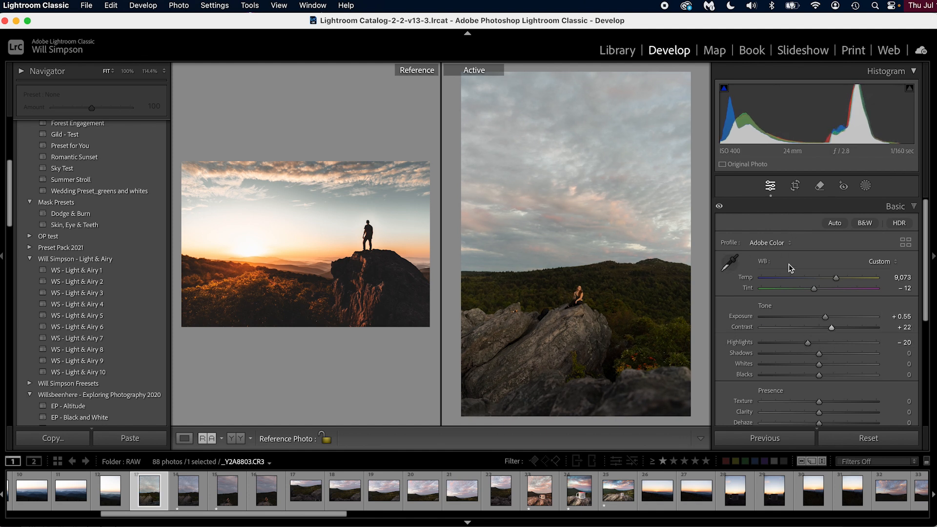
drag(814, 289, 828, 288)
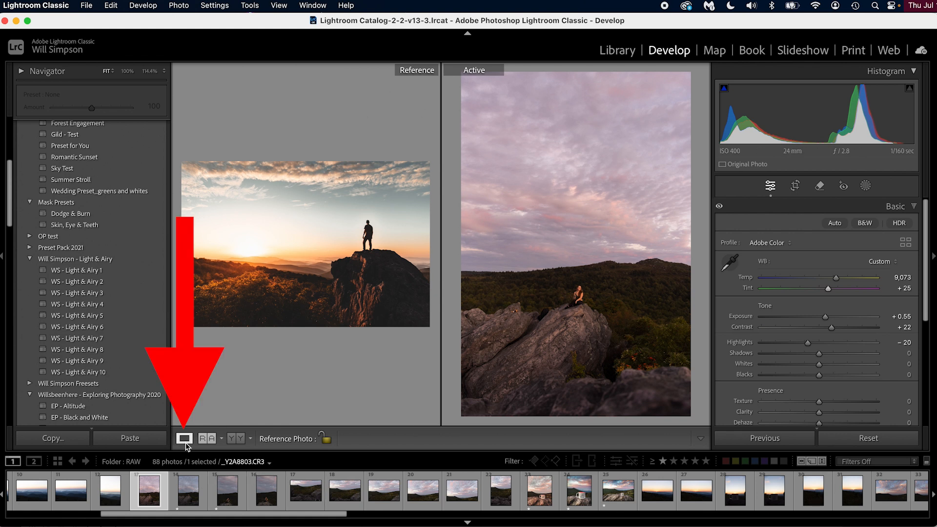
key(d)
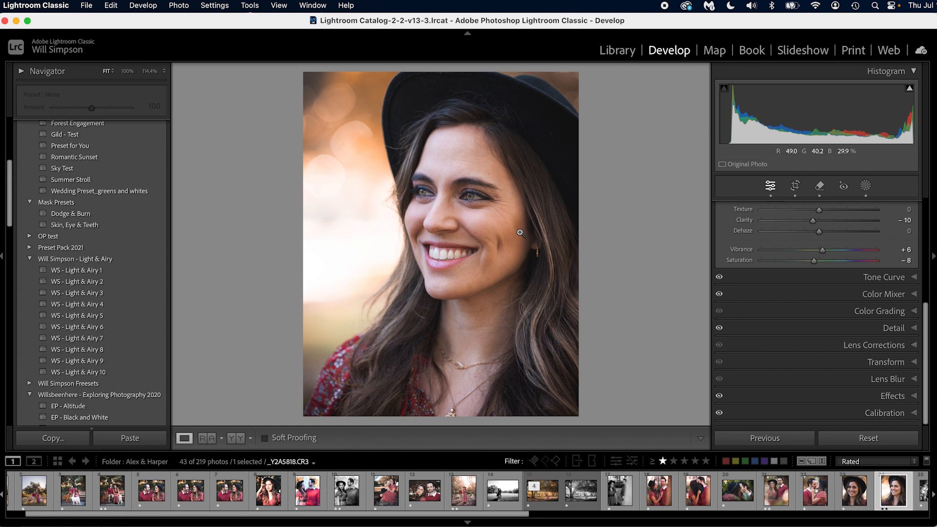
Create a People mask for Person 1 covering facial skin and body skin as one mask
scroll(820, 230, up, 5)
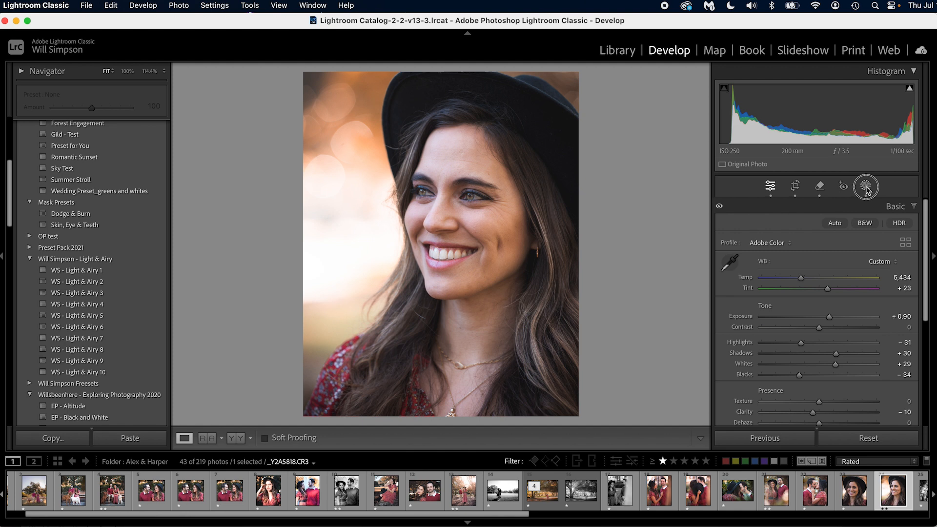
click(865, 186)
click(660, 90)
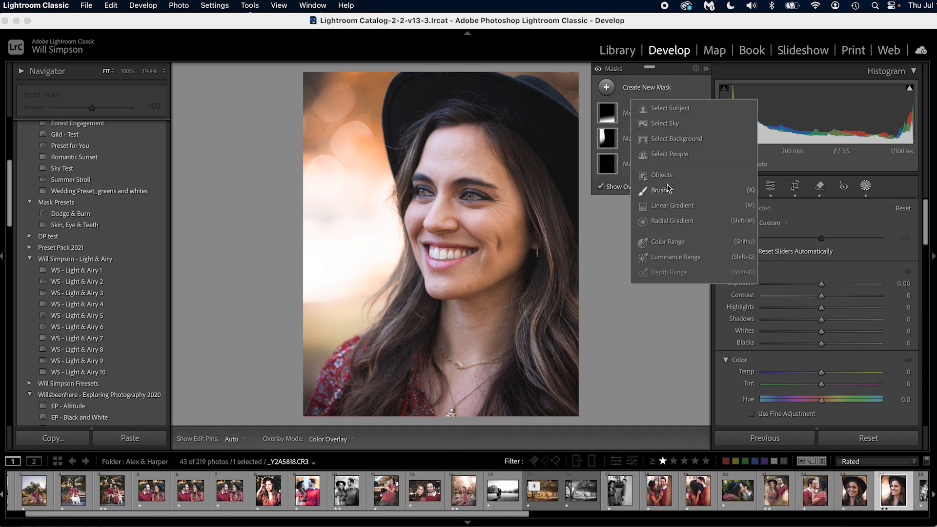
click(668, 154)
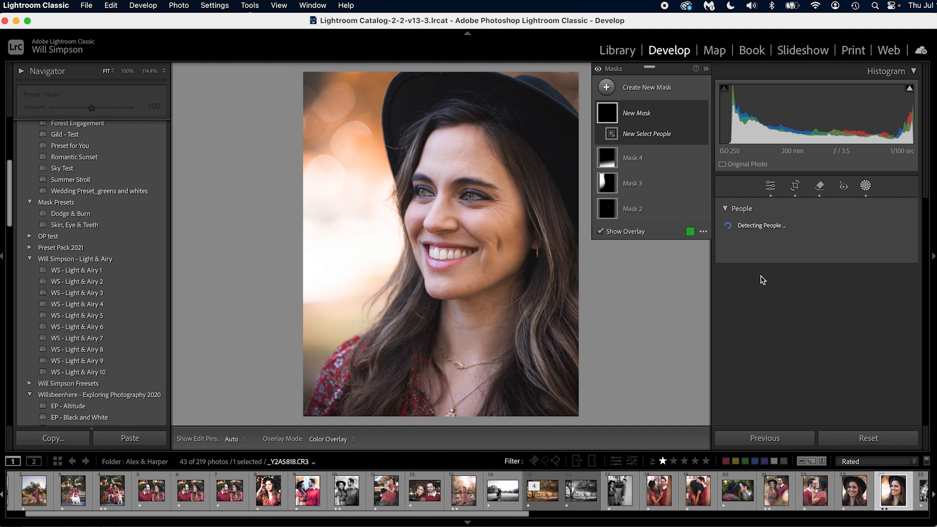
click(737, 230)
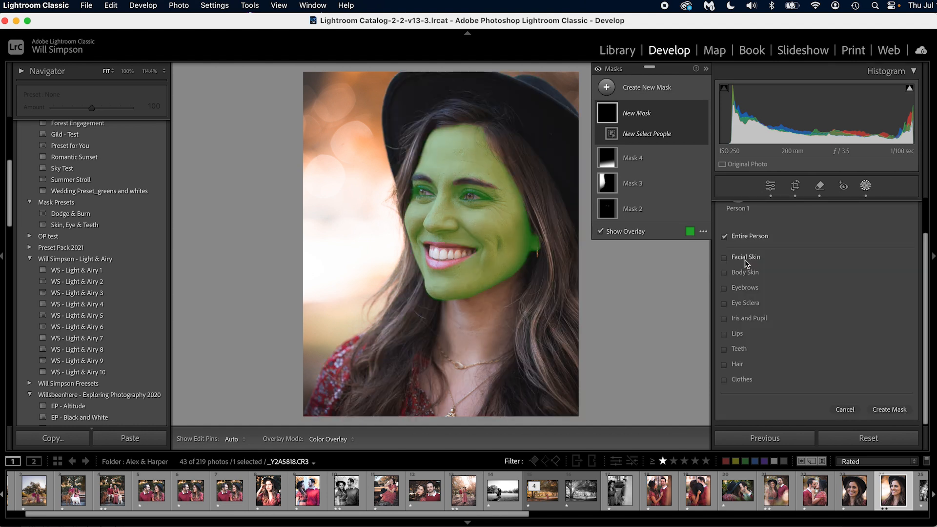
click(745, 258)
click(745, 274)
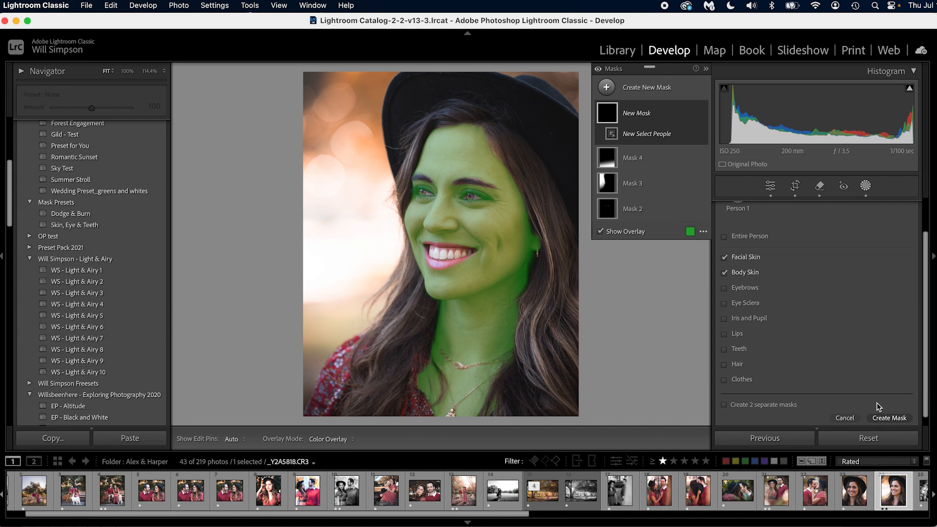
key(Return)
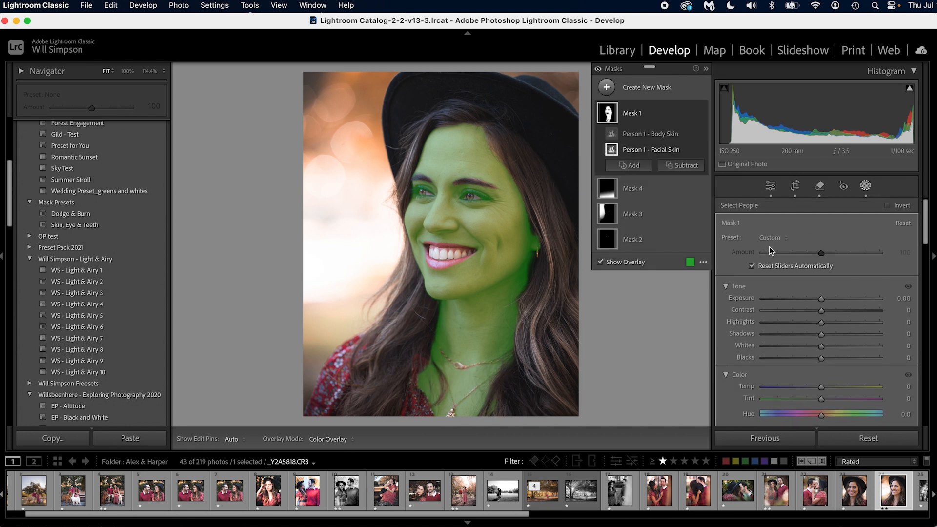
Apply the Soften Skin (Lite) preset to the new skin mask and hide the mask overlay
click(772, 240)
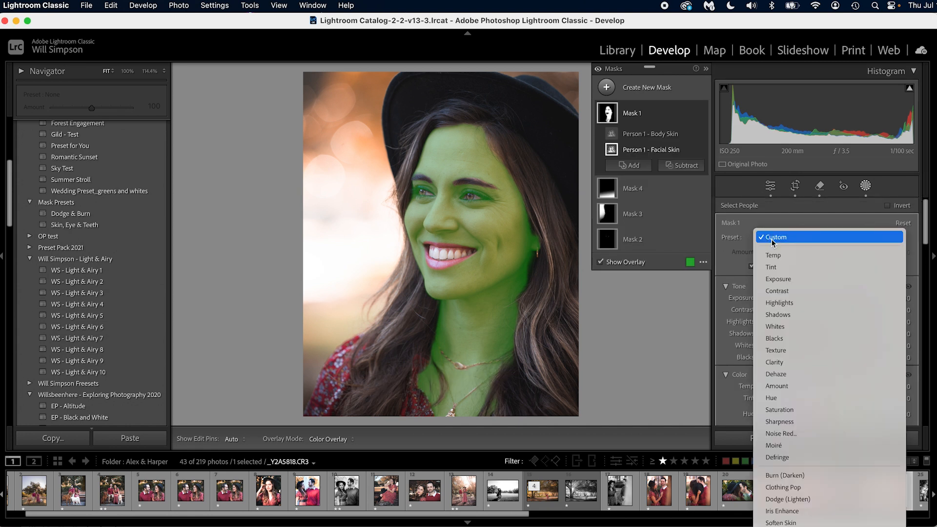
click(800, 526)
key(o)
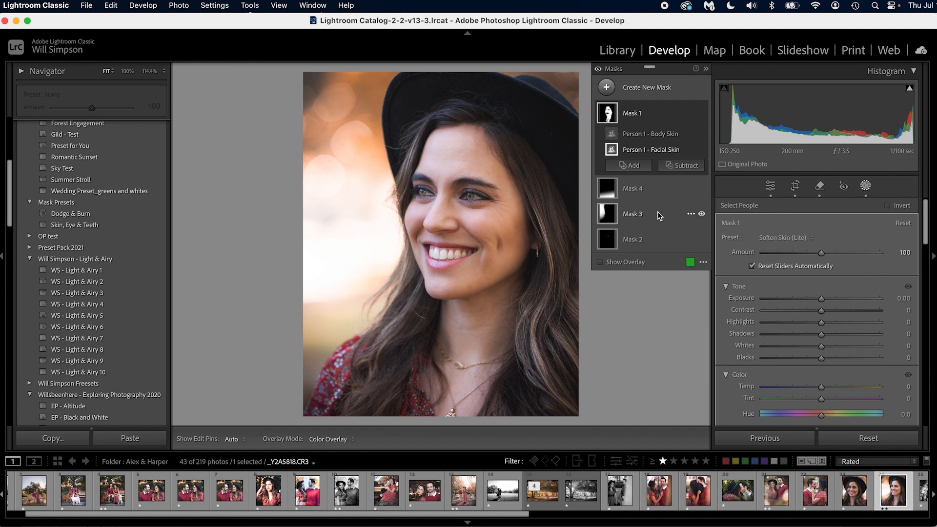
Delete the older masks Mask 4, Mask 3 and Mask 2 from the portrait
click(627, 196)
key(Delete)
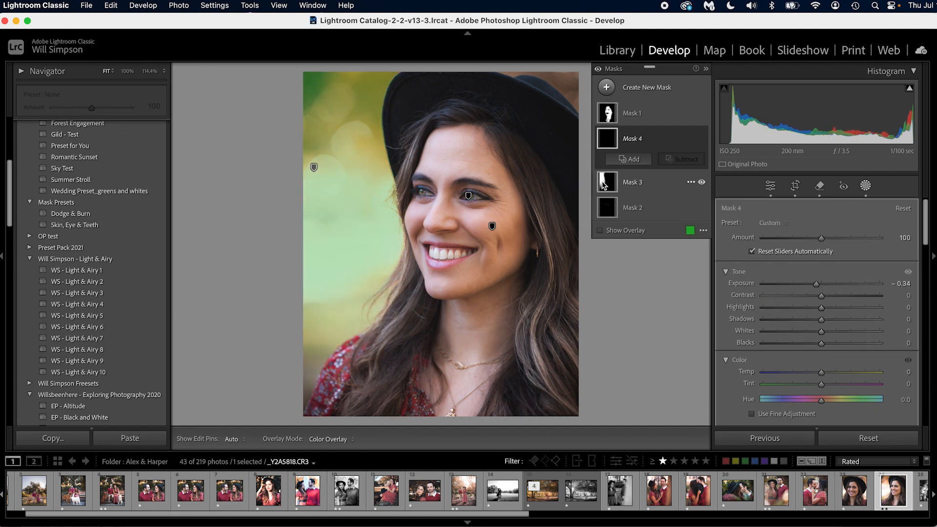
click(609, 182)
key(Delete)
click(609, 141)
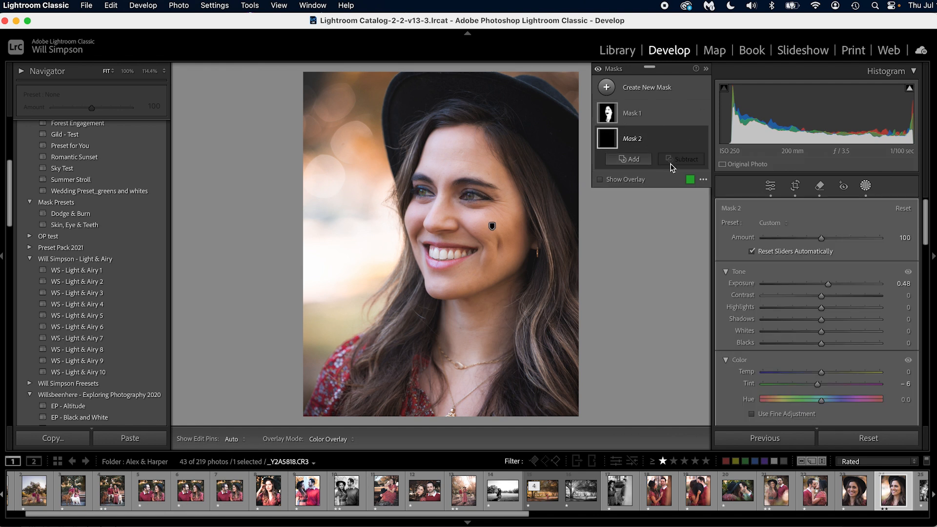
Rename the facial and body skin mask as skin
double_click(637, 116)
text(skin)
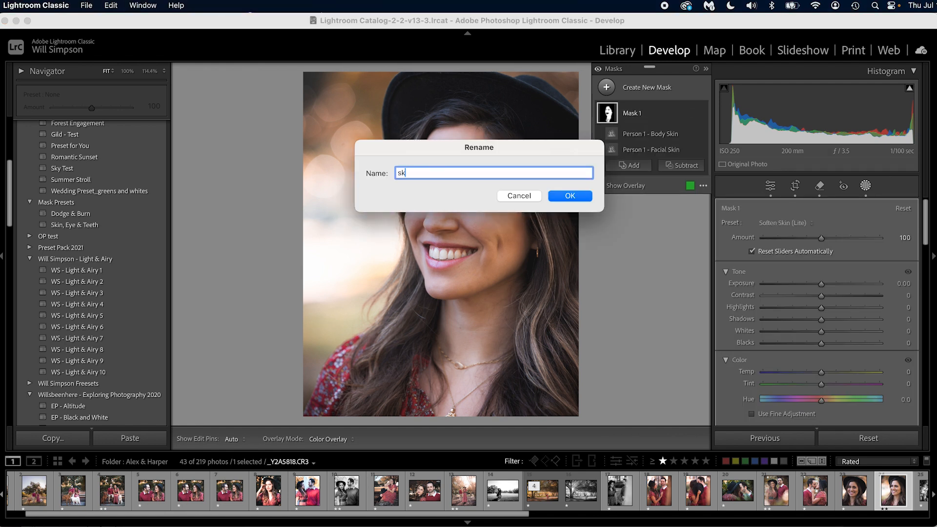
key(Return)
Create a People mask for Person 1's iris and pupil, apply the Iris Enhance preset to it and leave masking
click(629, 165)
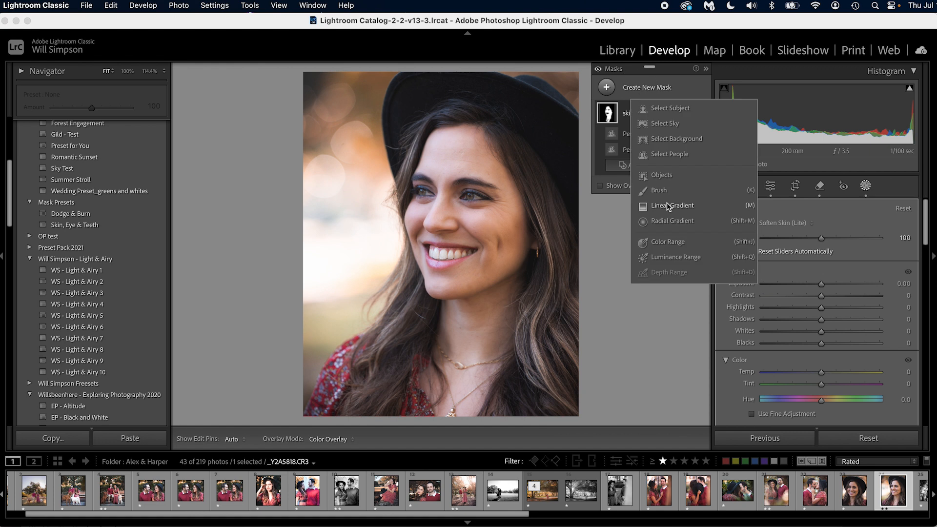
click(667, 155)
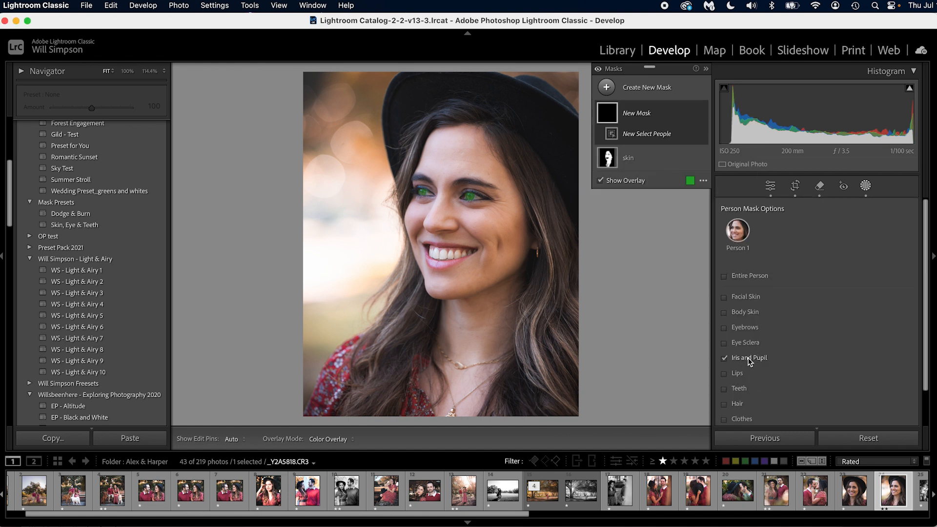
scroll(881, 429, down, 2)
click(891, 408)
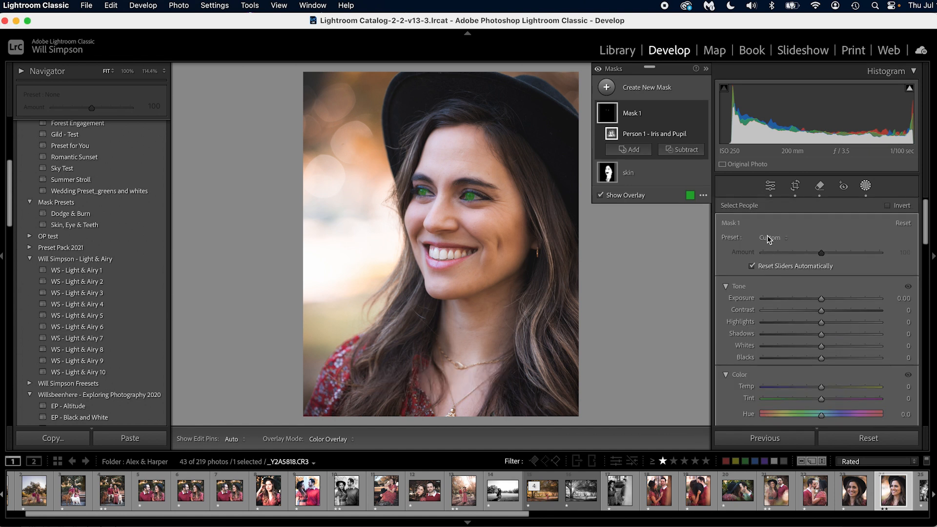
click(769, 237)
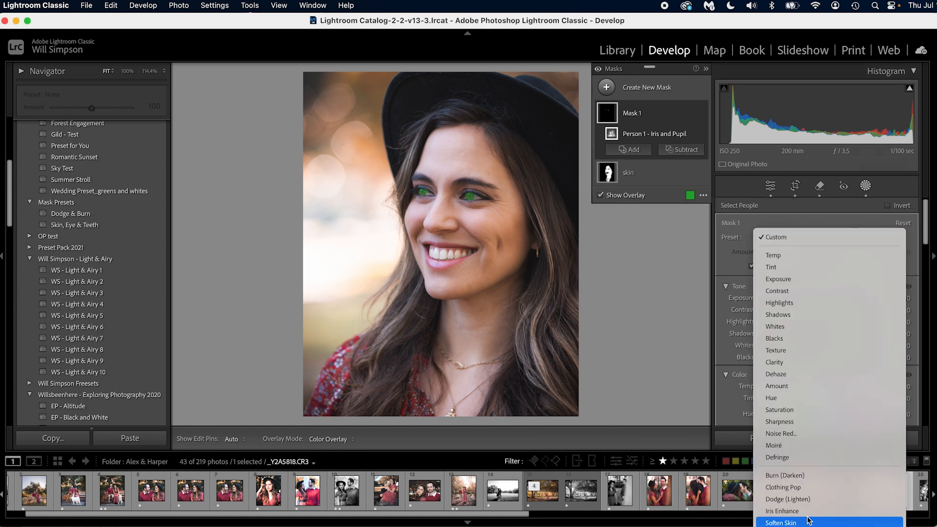
click(782, 511)
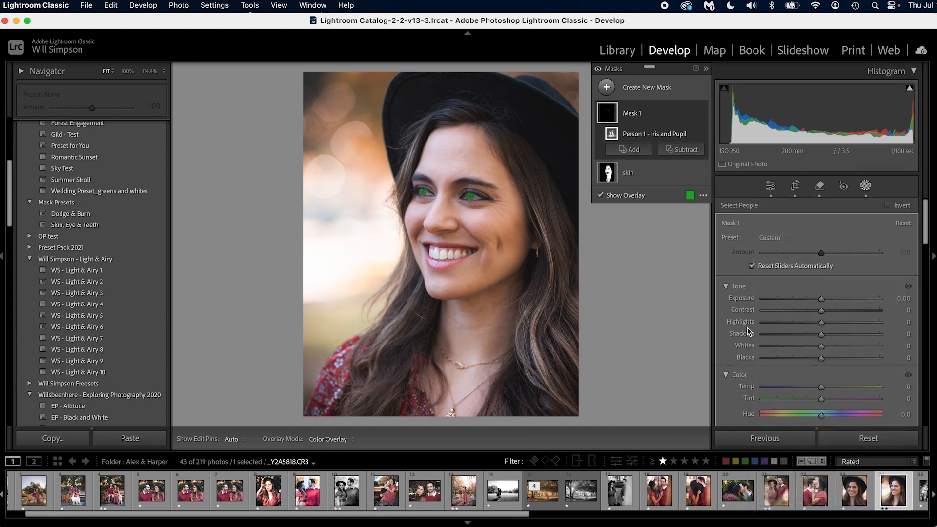
click(776, 186)
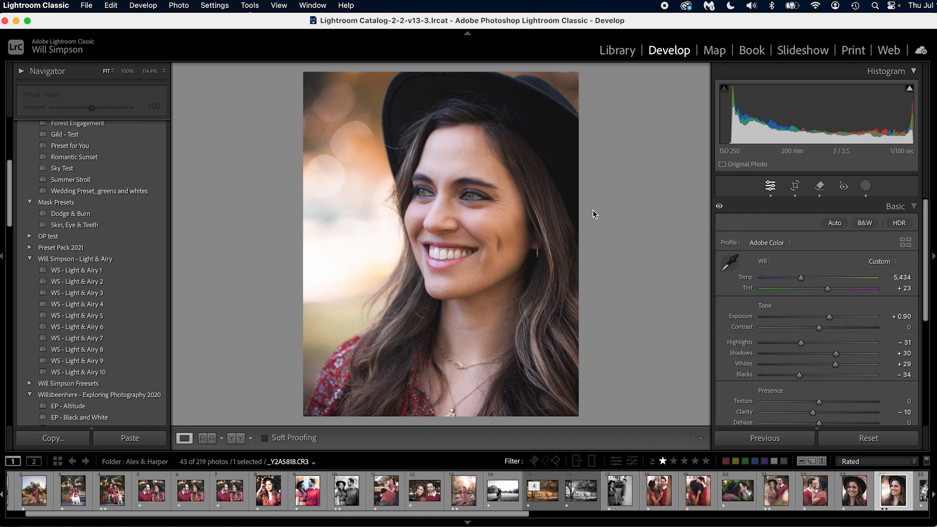
Set up a develop preset named Skin and Eyes containing only the Mask 1 and skin masks, and cancel it
click(229, 5)
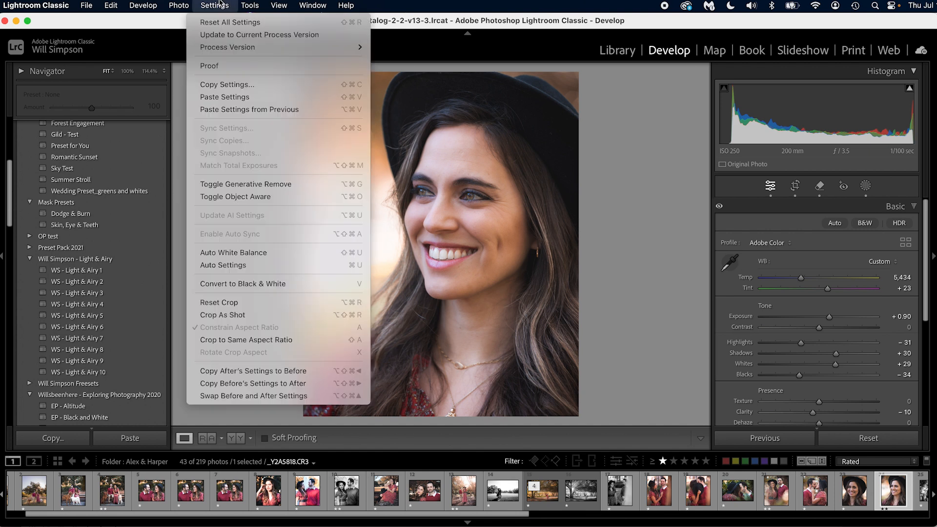
click(164, 36)
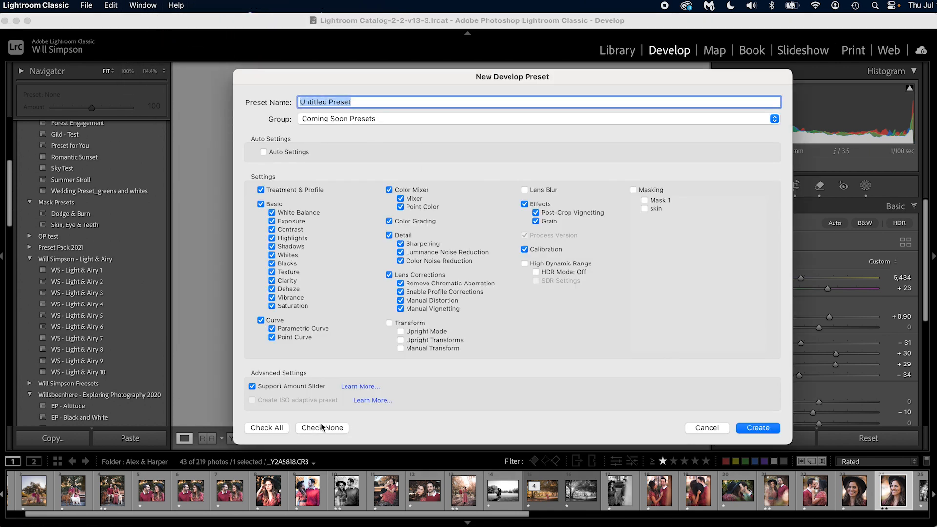
click(322, 428)
click(664, 201)
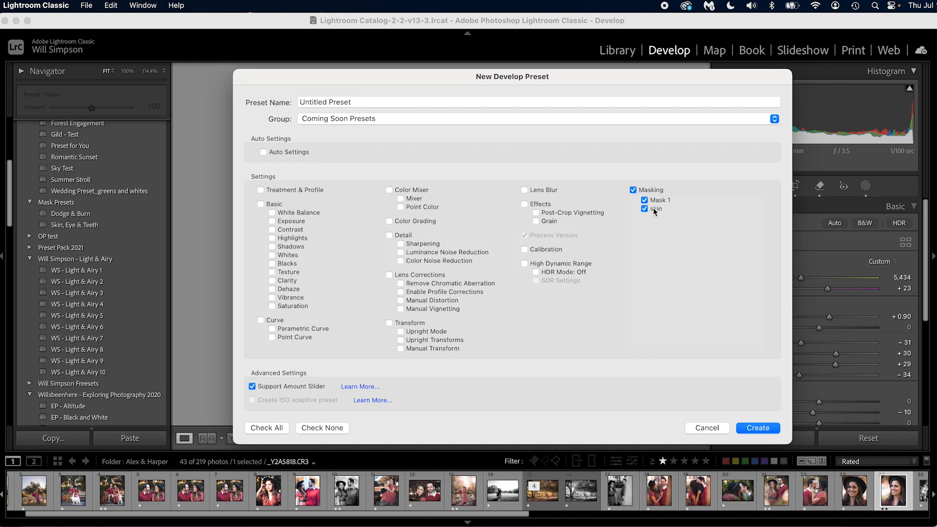
click(362, 102)
click(361, 102)
triple_click(362, 102)
text(Skin and Eyes)
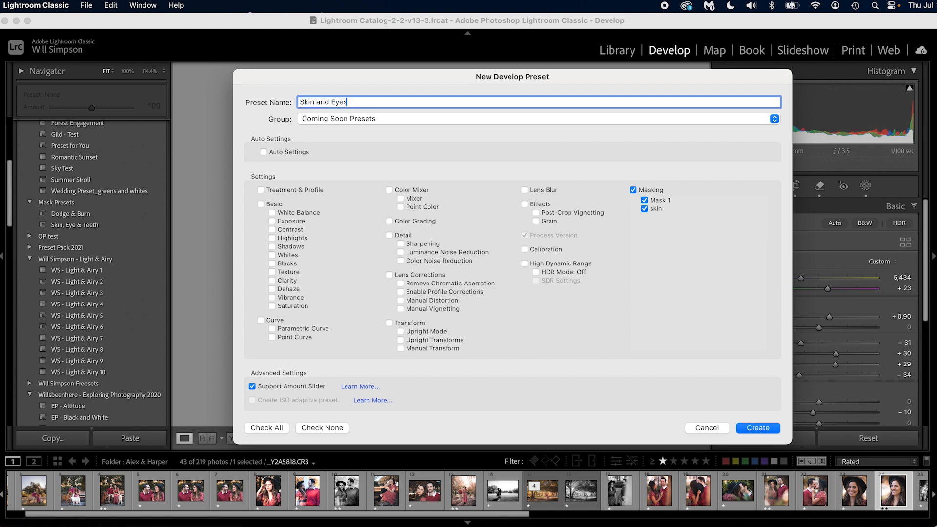
click(716, 430)
Delete the iris and pupil mask and the skin mask from the portrait
click(866, 185)
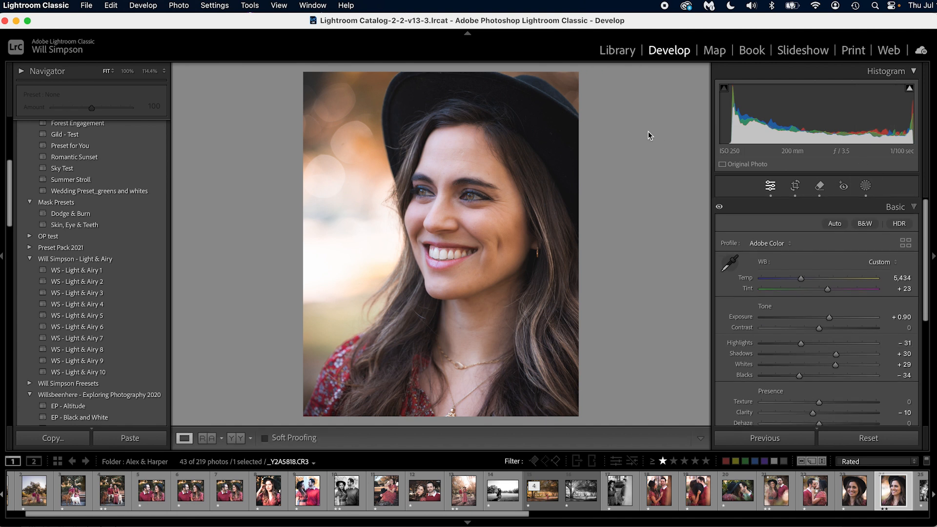
click(604, 110)
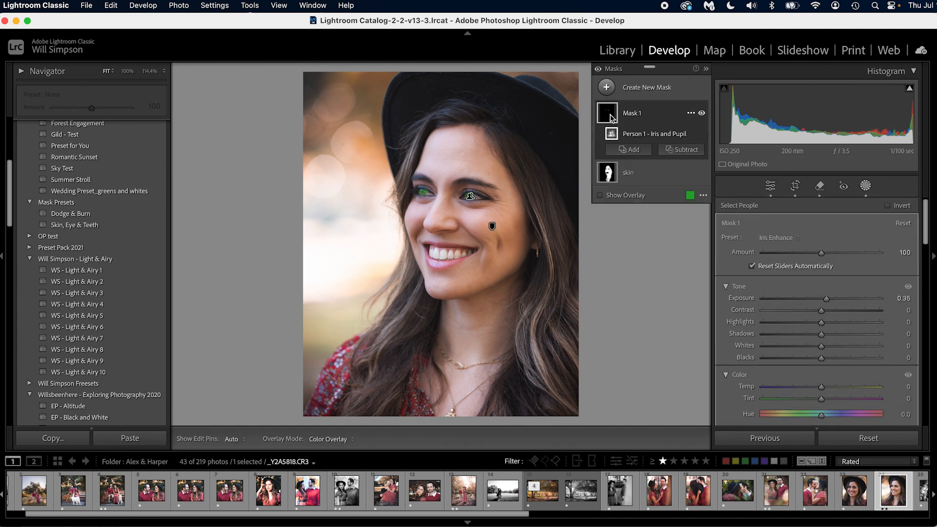
key(Delete)
click(612, 161)
key(Delete)
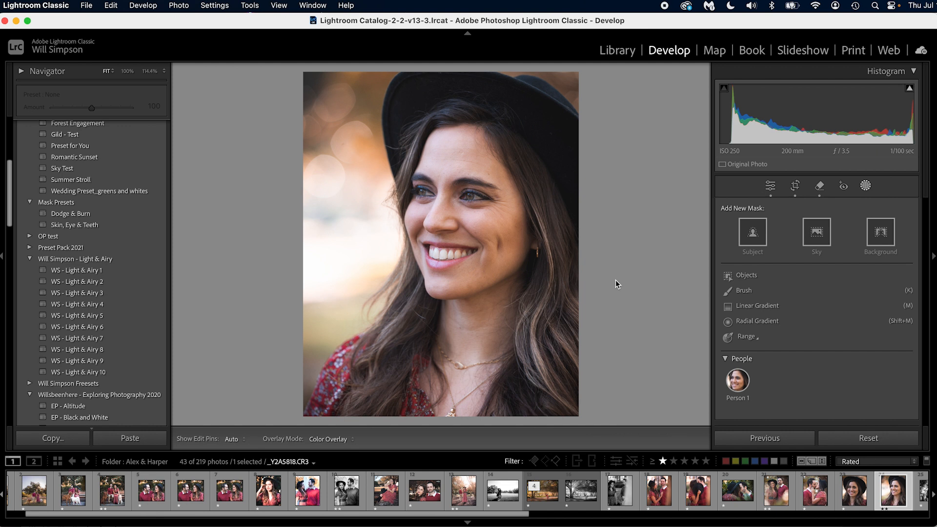
Apply the Skin, Eye & Teeth preset to the portrait, check its eye mask and leave masking
click(73, 227)
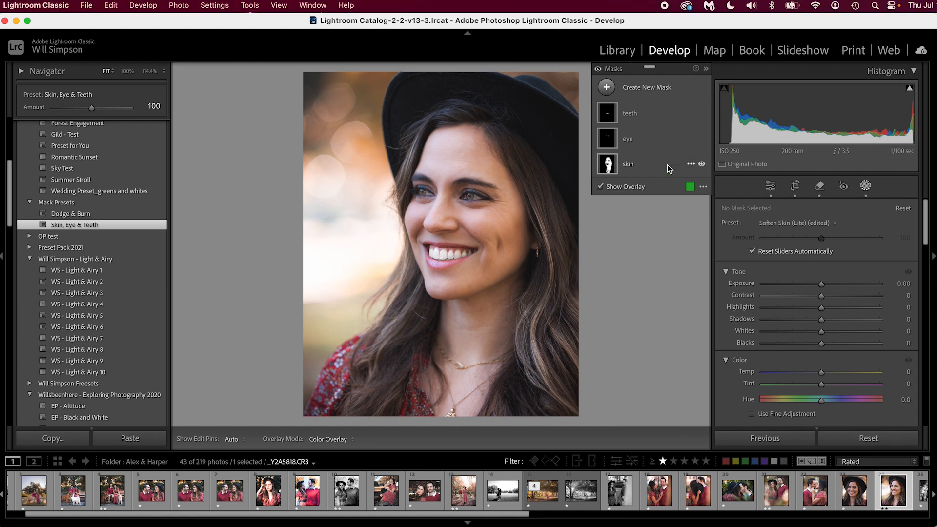
click(610, 139)
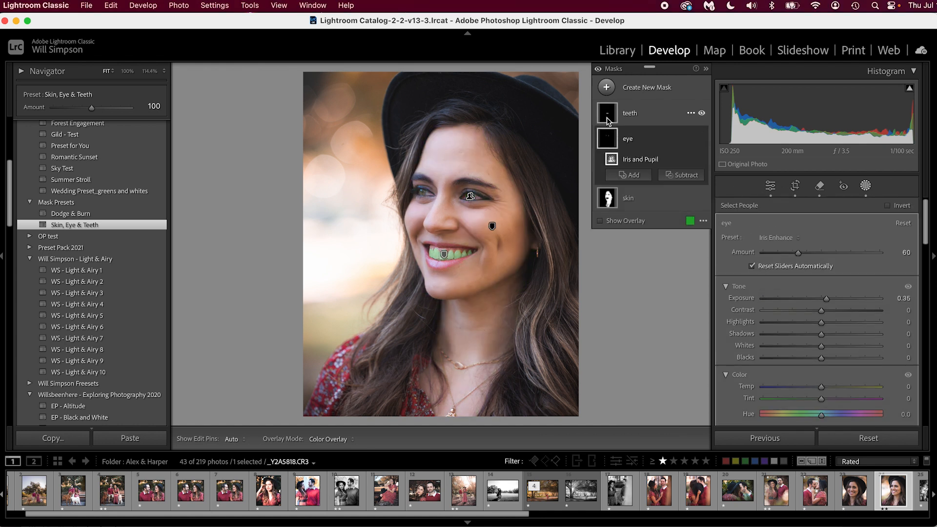
click(771, 186)
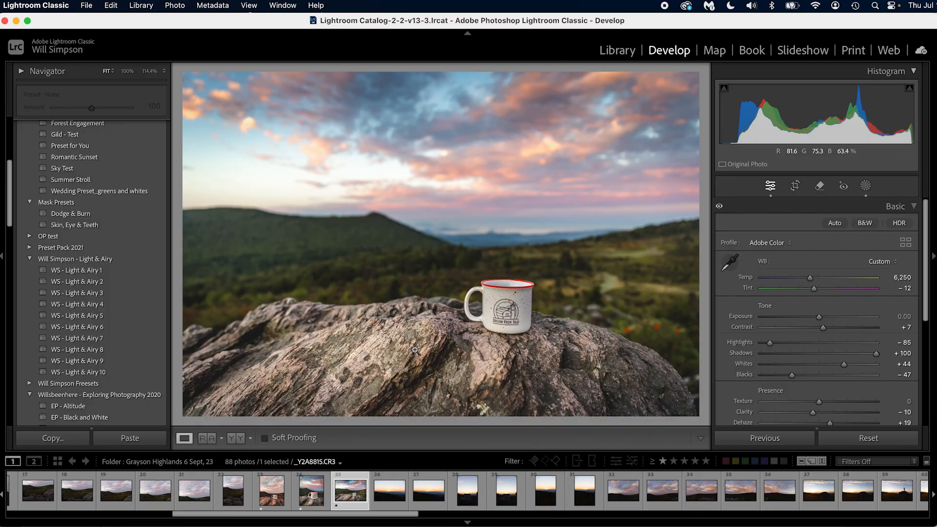
Copy the develop settings of _Y2A8815.CR3, including all four masks
key(super+shift+c)
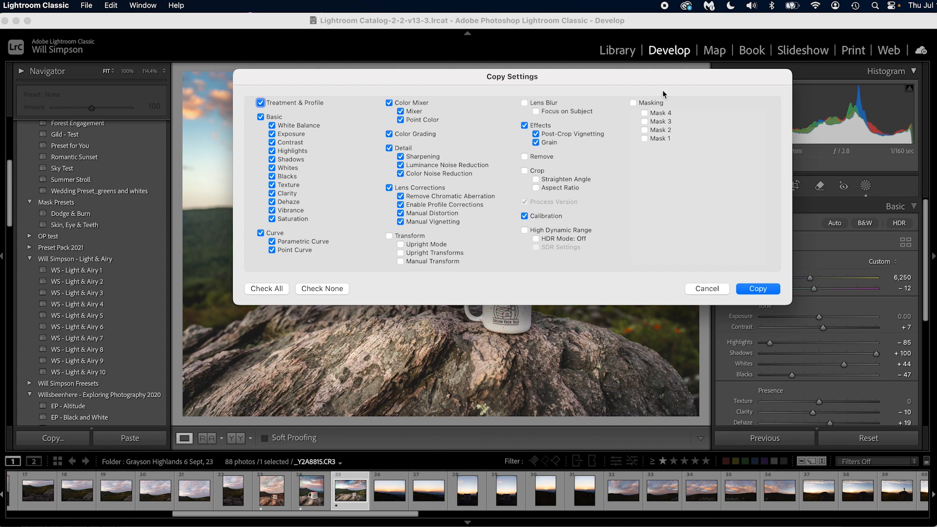
click(641, 104)
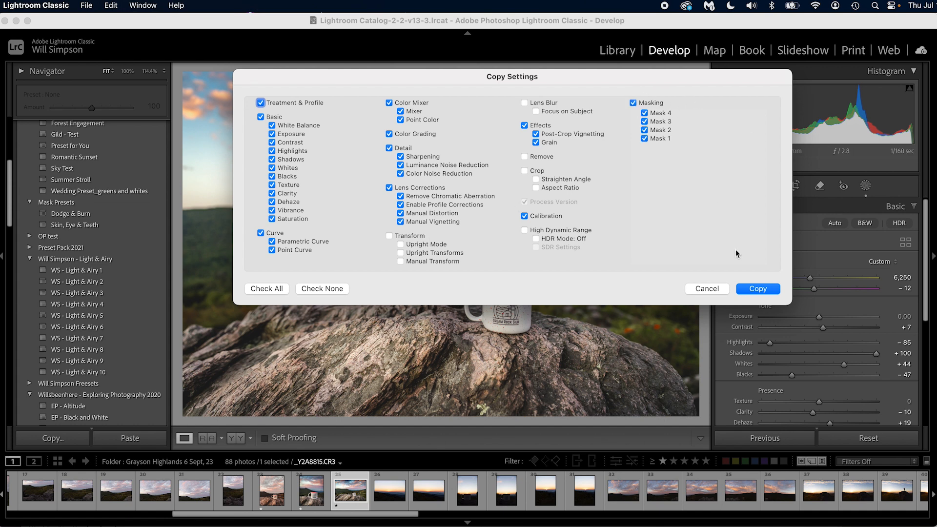
click(757, 289)
Paste the copied settings onto _Y2A8818.CR3 and apply the previous photo's settings to _Y2A8819.CR3
click(474, 497)
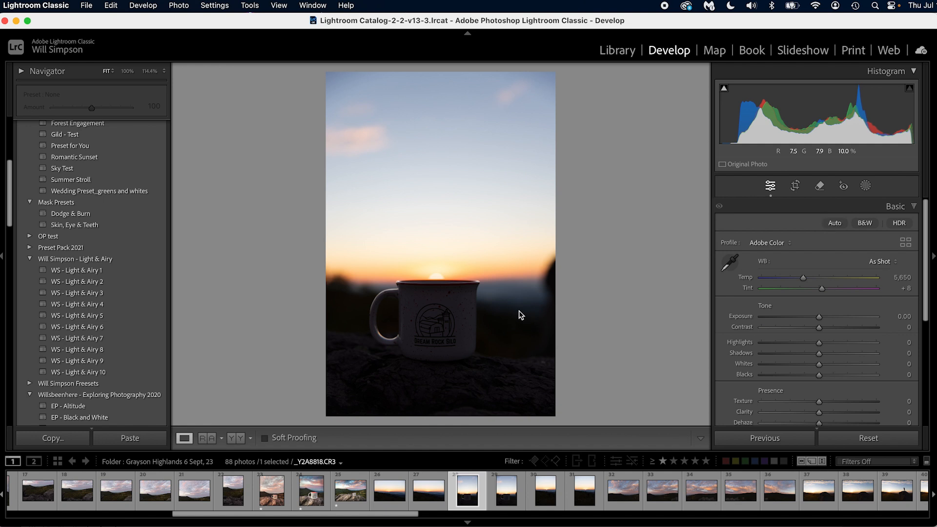
key(super+v)
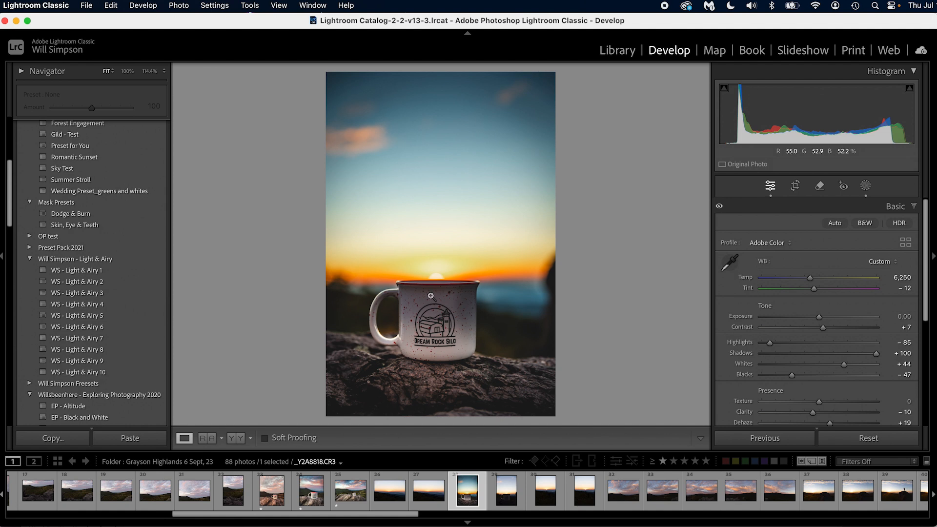
click(505, 506)
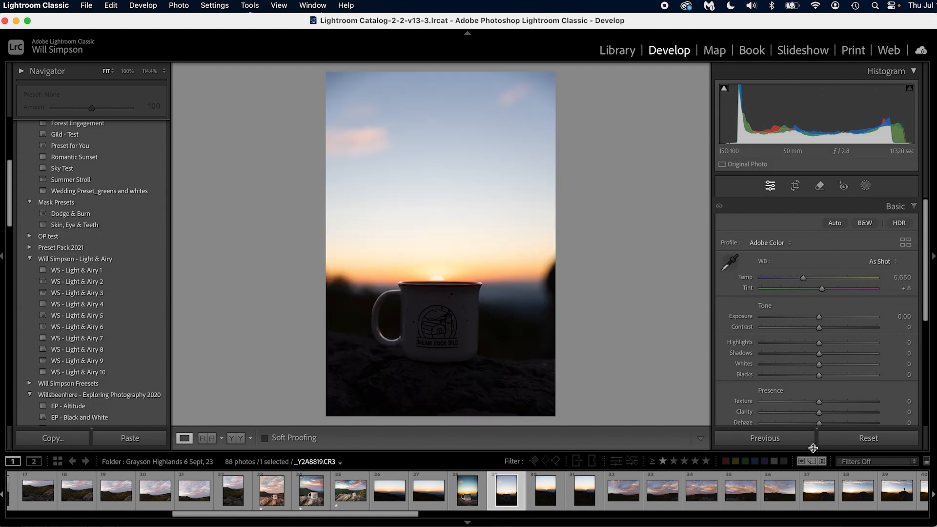
click(786, 438)
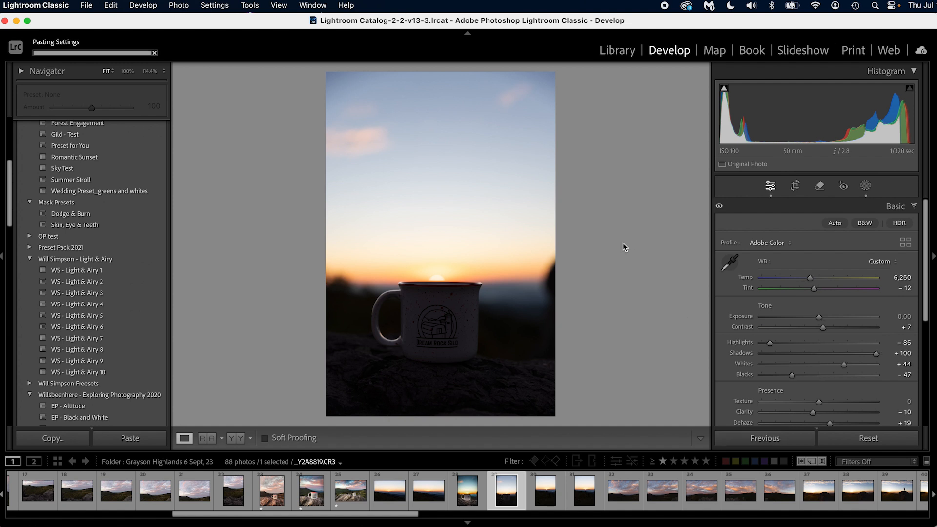